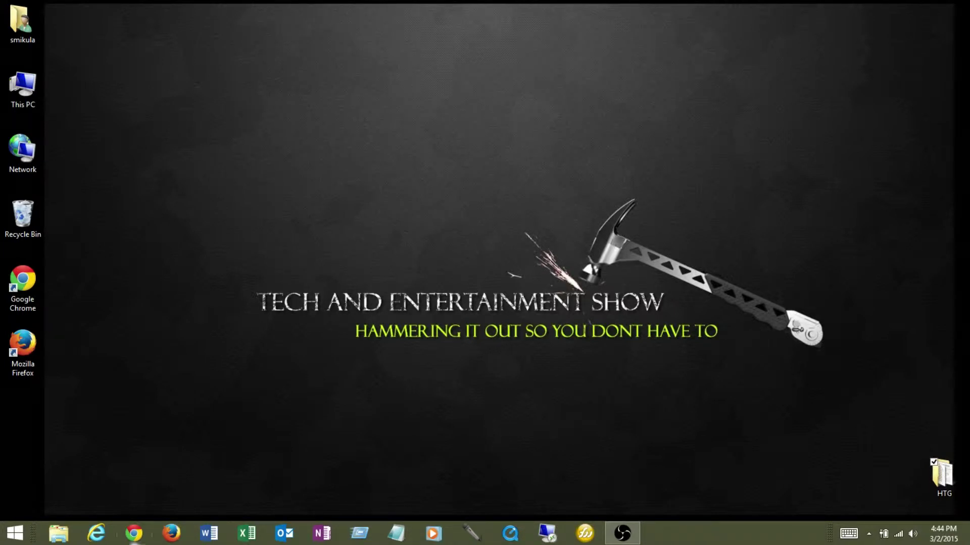
In Chrome, go to google.com and search for 'avg free'.
left_click(134, 534)
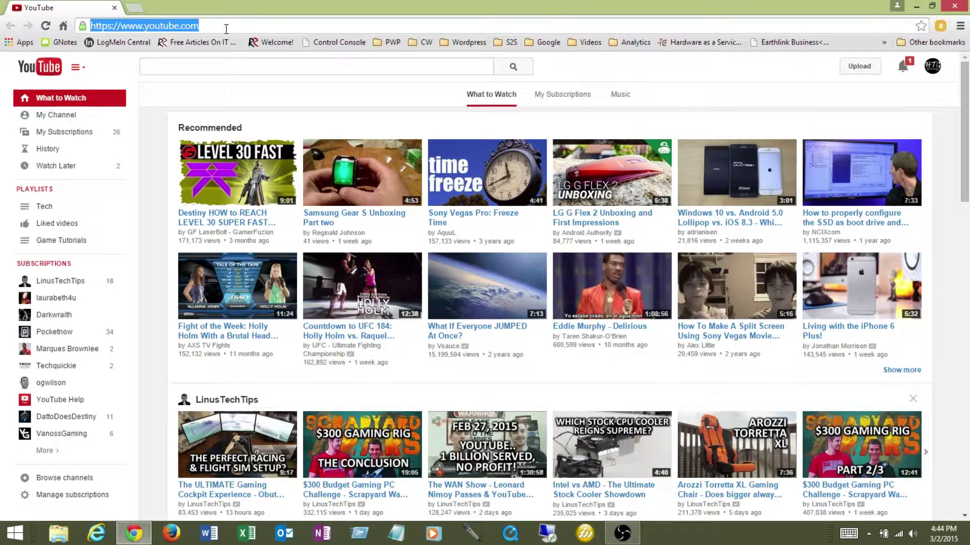
type("google.com")
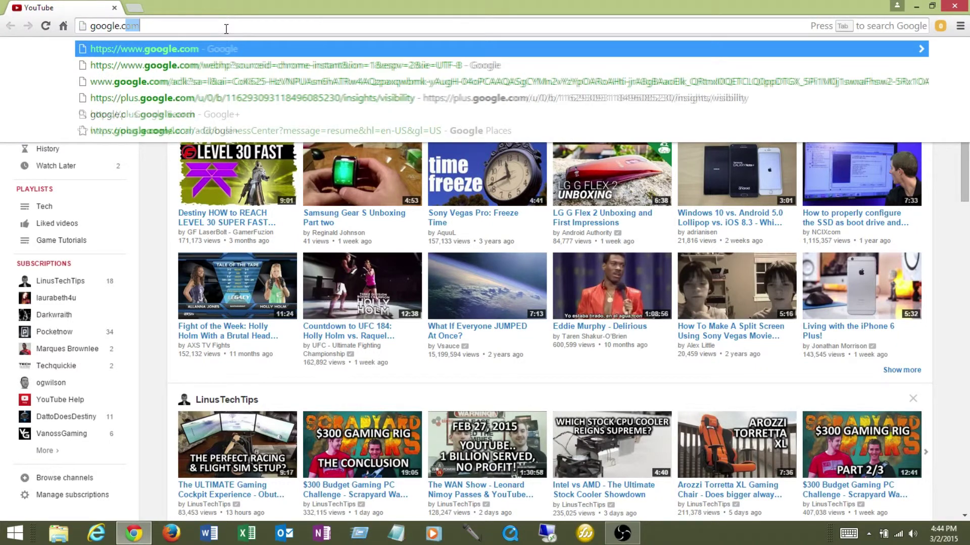
key("Return")
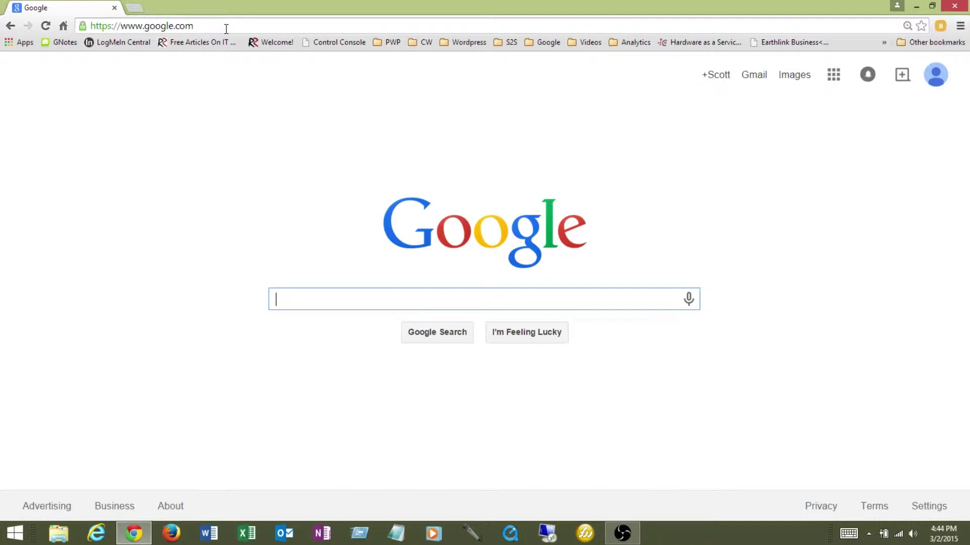
type("a")
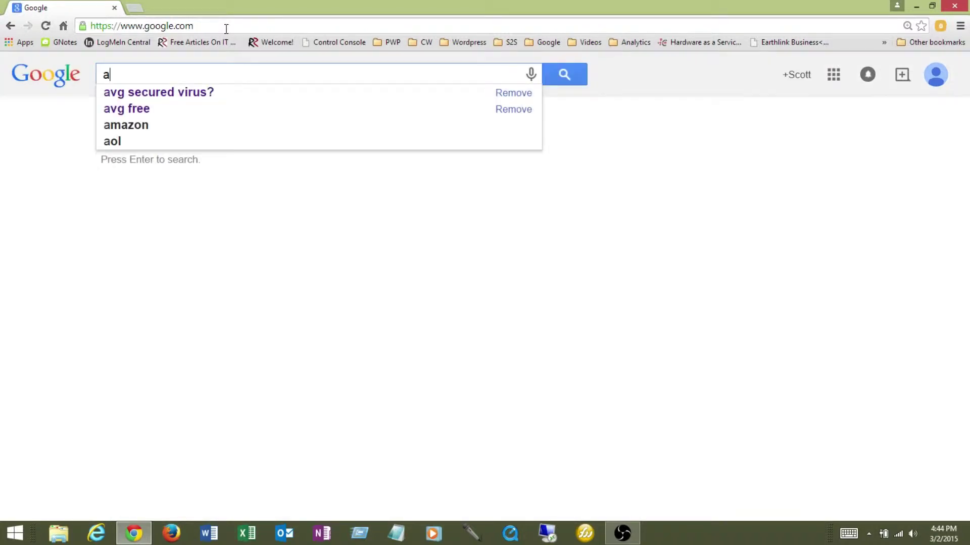
type("vg free")
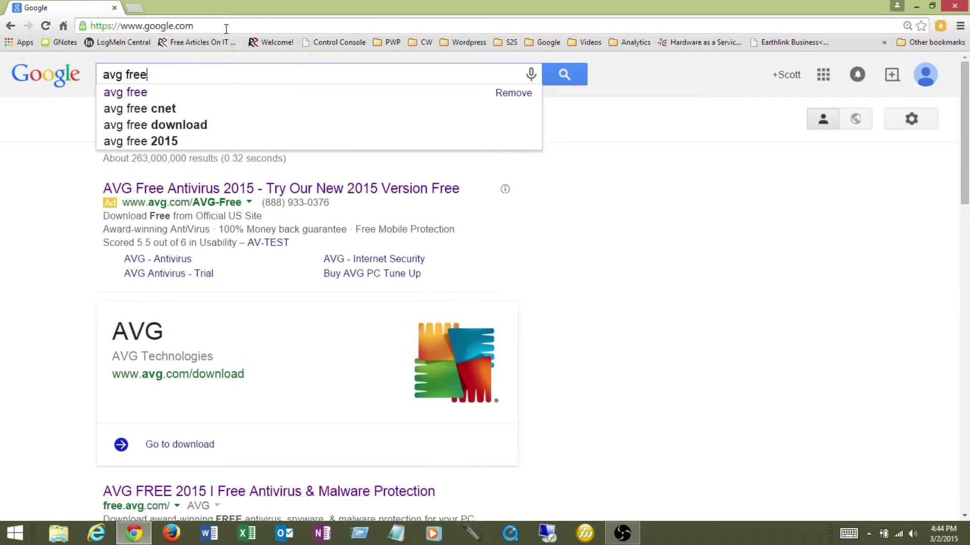
key("Return")
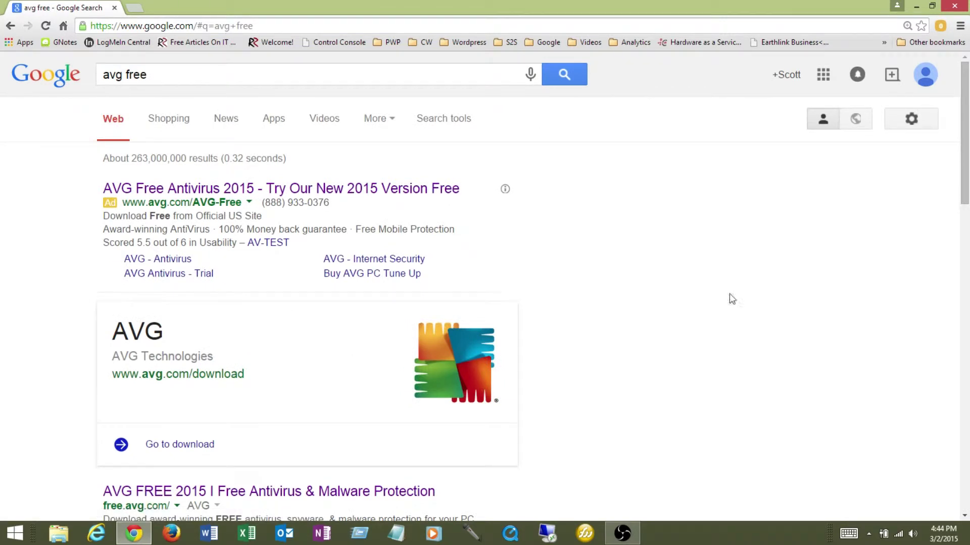
left_click_drag(967, 135, 968, 167)
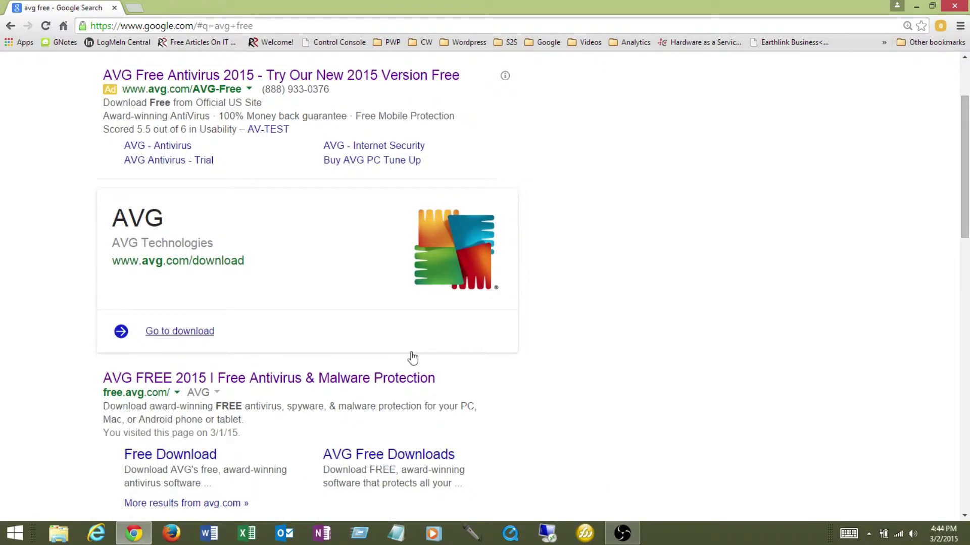
Follow the official AVG FREE 2015 site to its free antivirus download page and the Download.com listing.
left_click(258, 379)
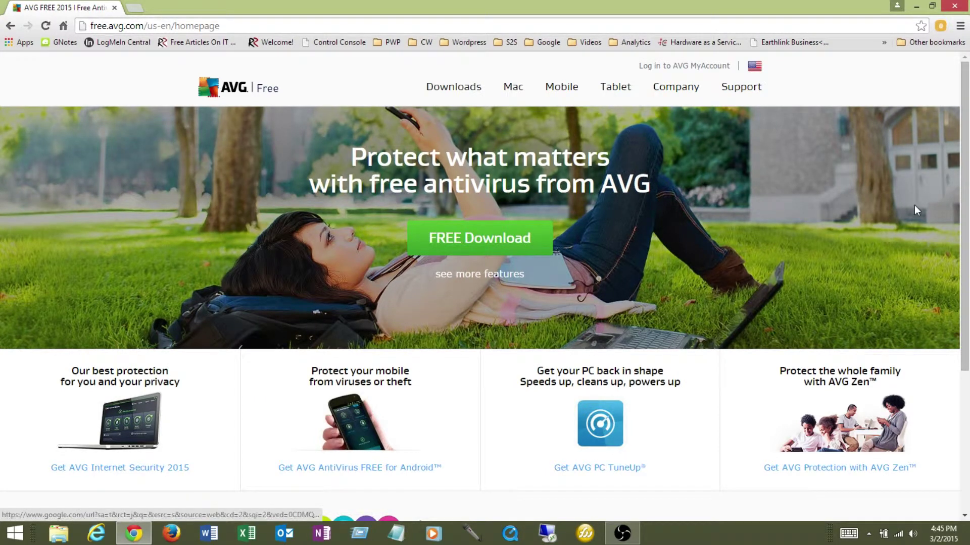
left_click_drag(966, 178, 967, 210)
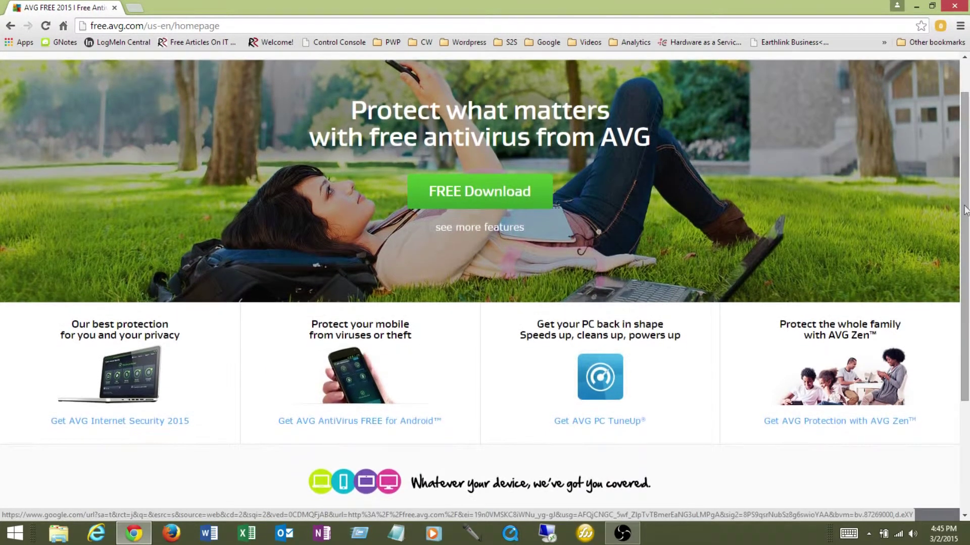
left_click(445, 201)
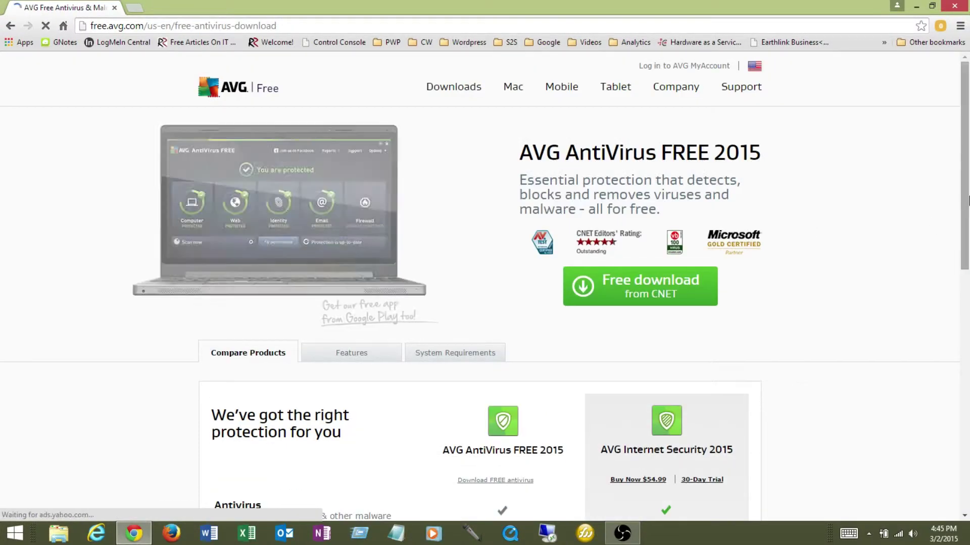
left_click_drag(968, 201, 968, 331)
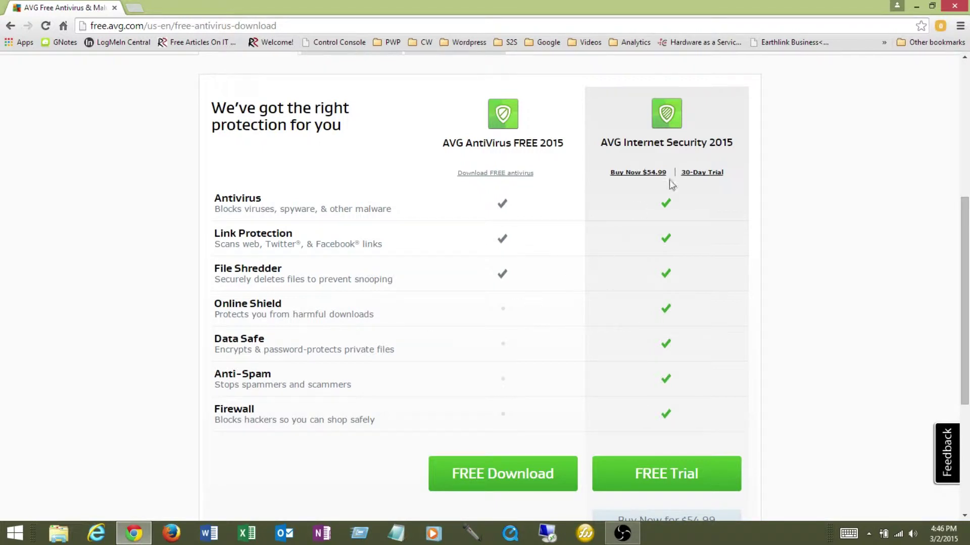
left_click(508, 476)
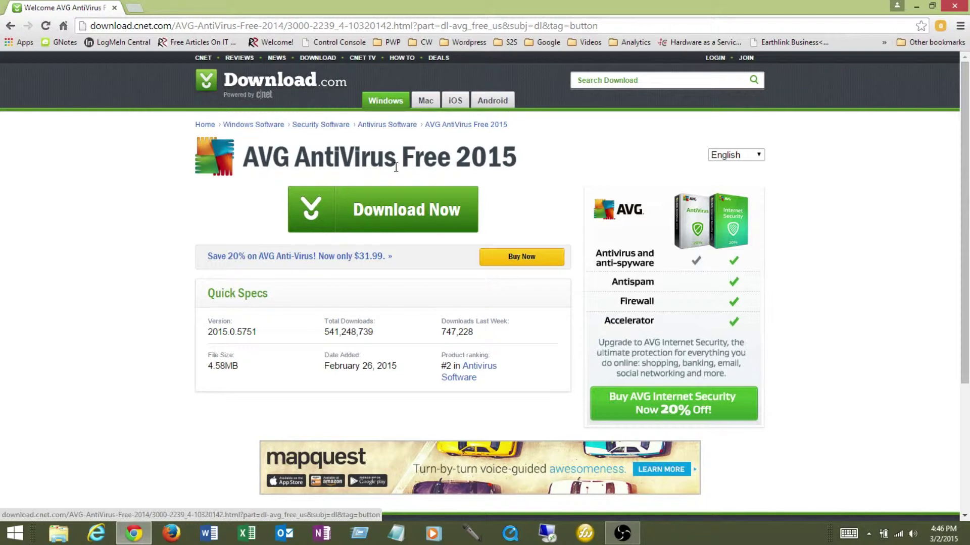
Download AVG AntiVirus Free 2015 and save the installer to the Downloads folder.
left_click(414, 215)
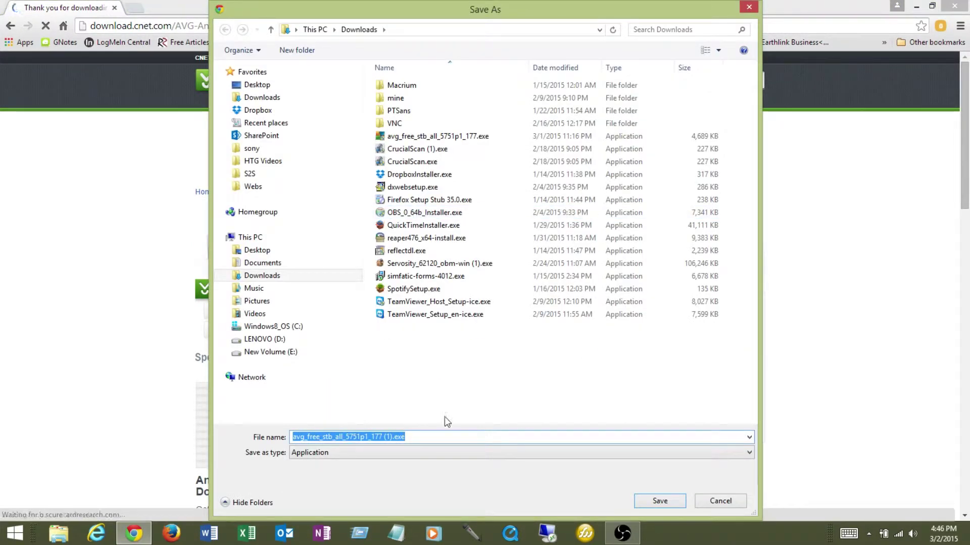
left_click(661, 502)
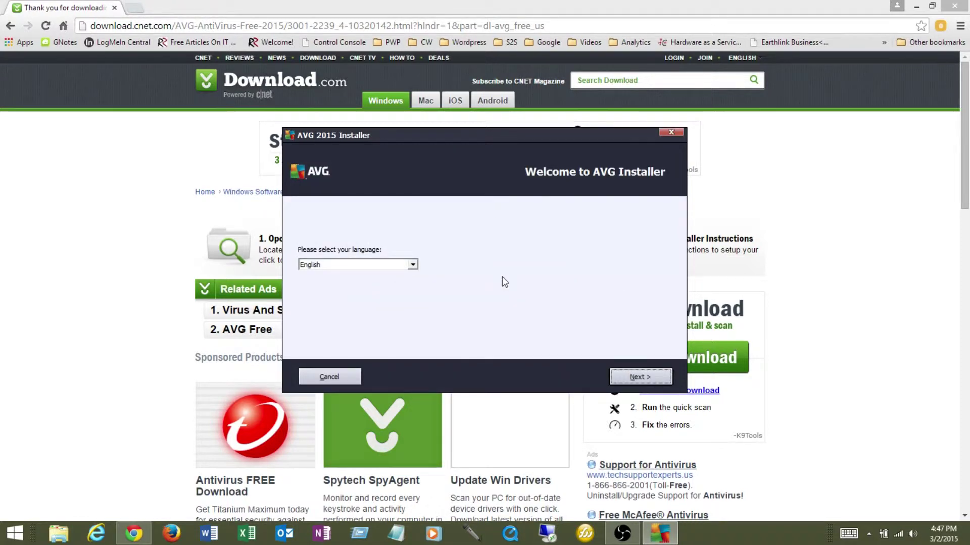
Keep English as the language and accept the AVG 2015 license agreement.
left_click(653, 378)
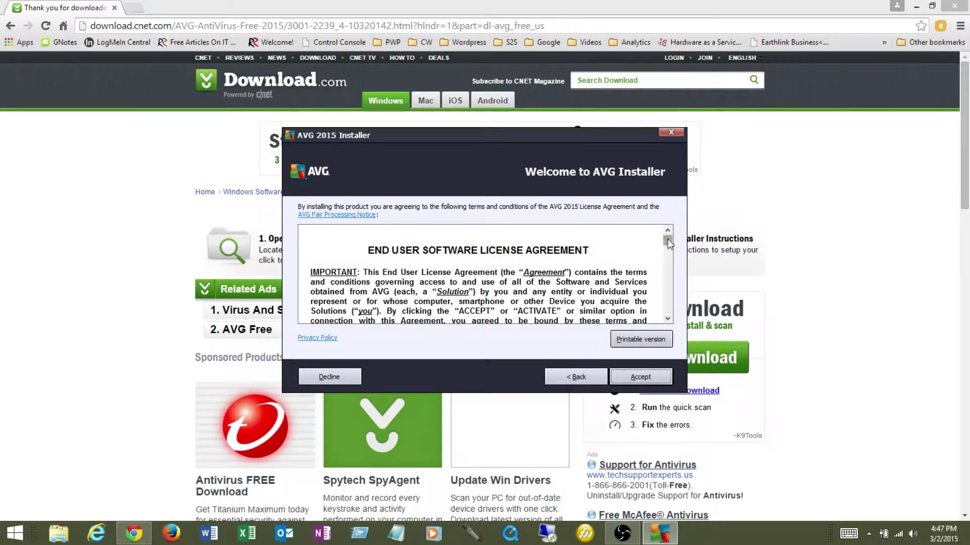
left_click_drag(667, 242, 675, 179)
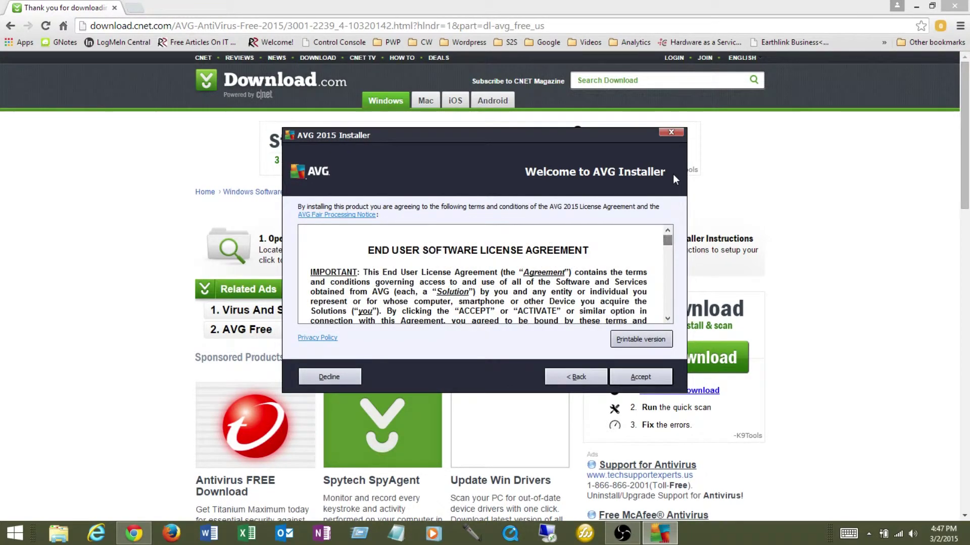
left_click(650, 379)
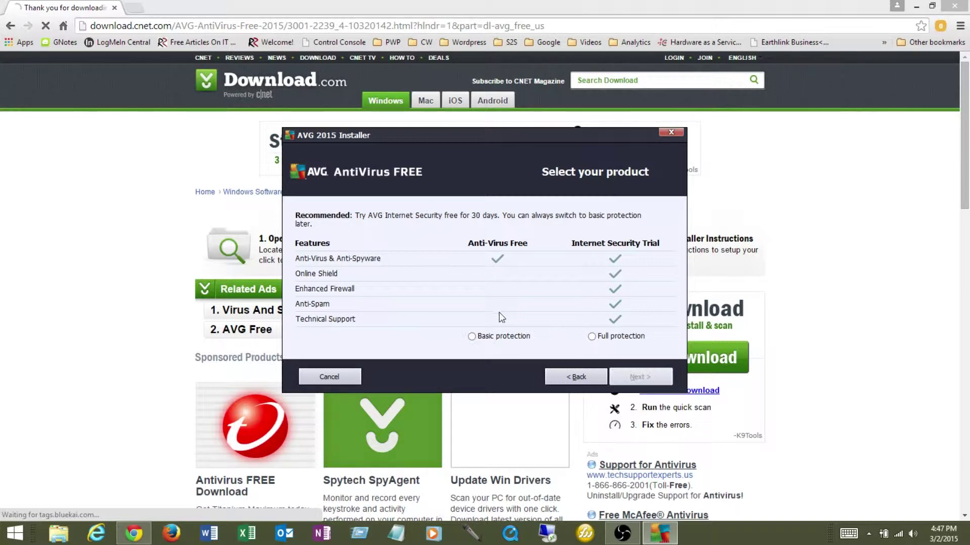
Choose free basic protection, keep the prefilled license number, and start a Standard Install.
left_click(472, 335)
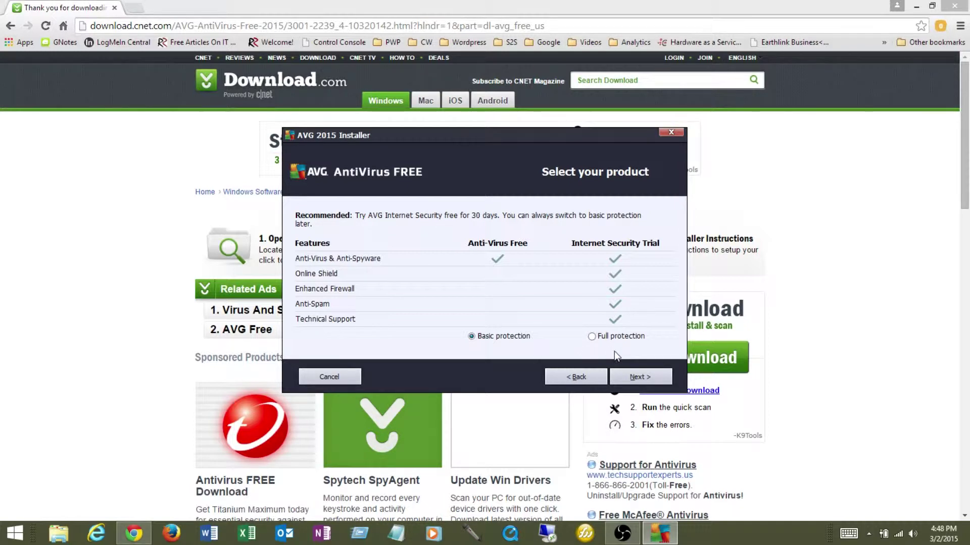
left_click(644, 377)
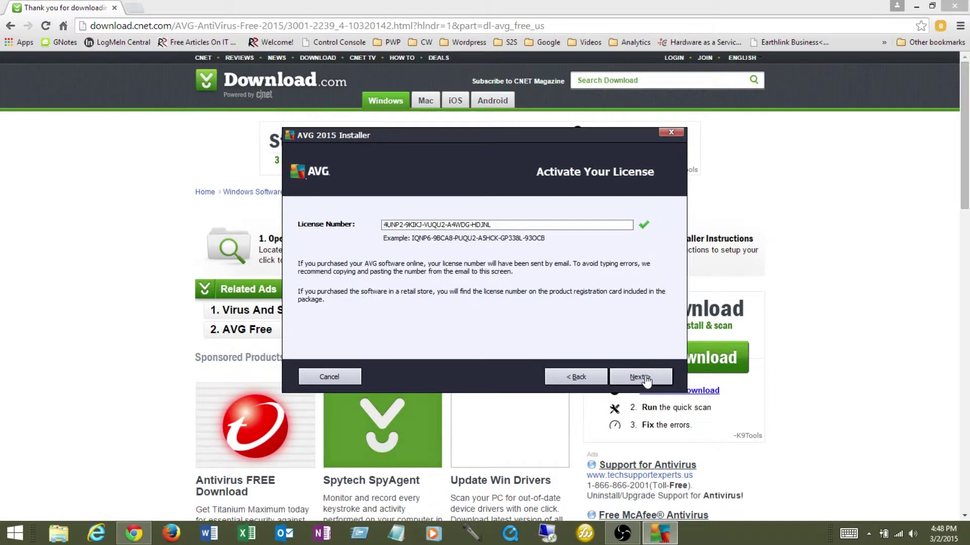
left_click(645, 378)
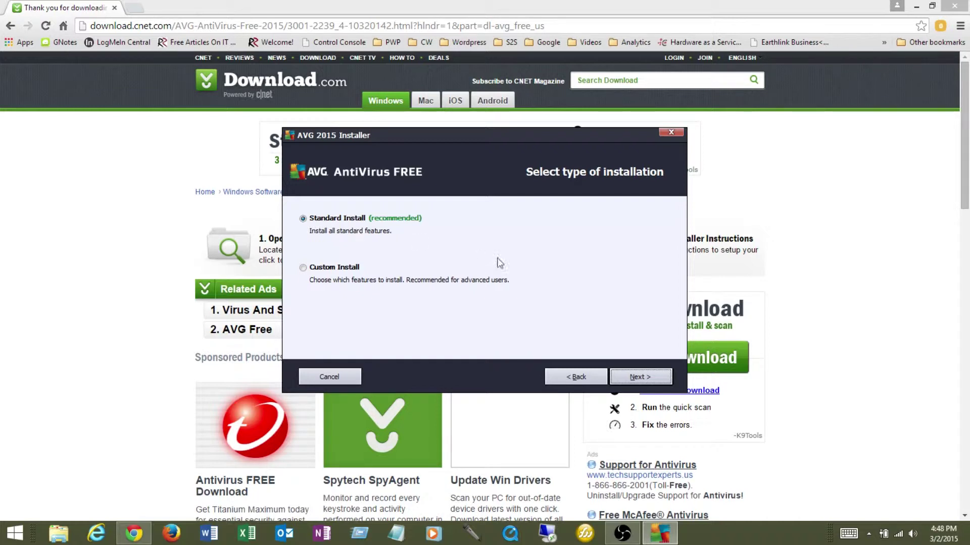
left_click(643, 377)
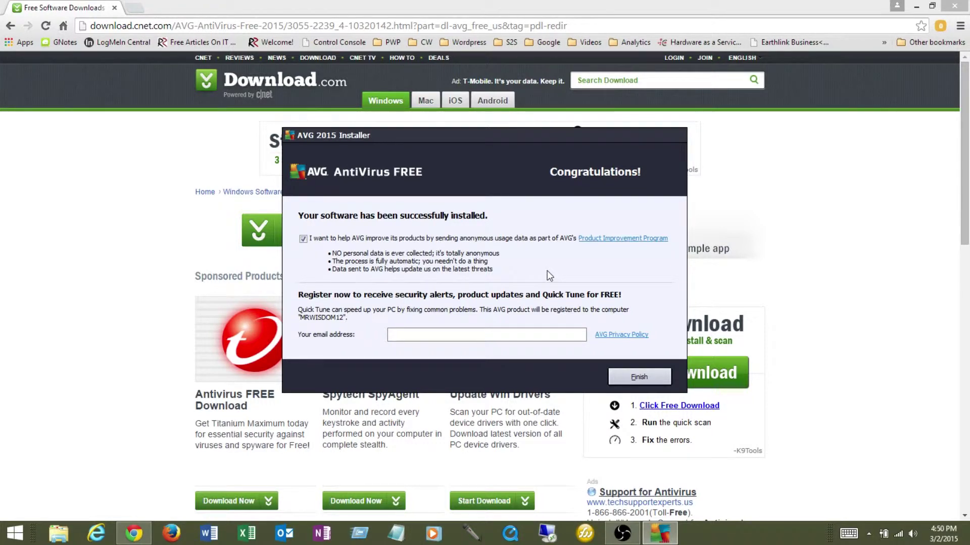
Finish the AVG installer and launch AVG AntiVirus Free.
left_click(649, 379)
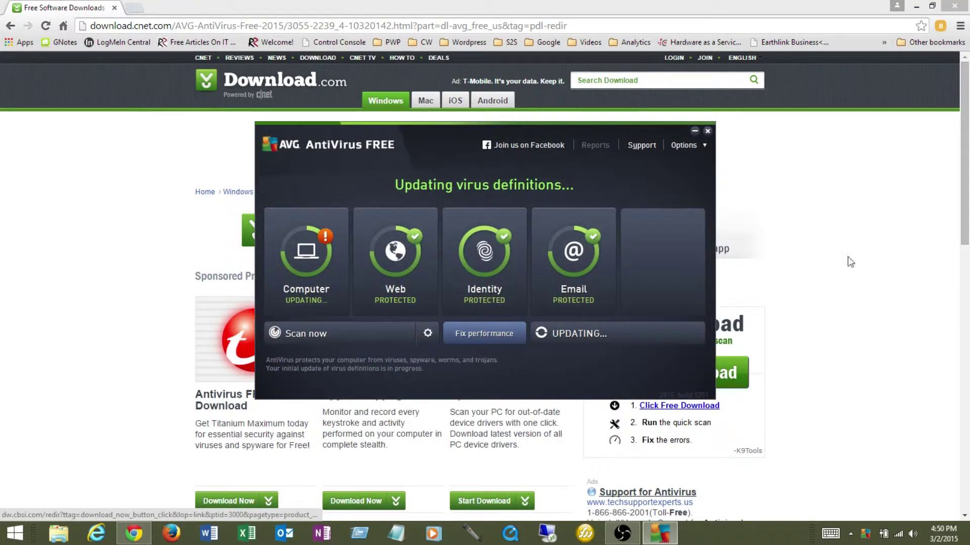
Close Chrome, move the AVG window up-left, and follow the virus definitions update in Reports.
left_click(959, 7)
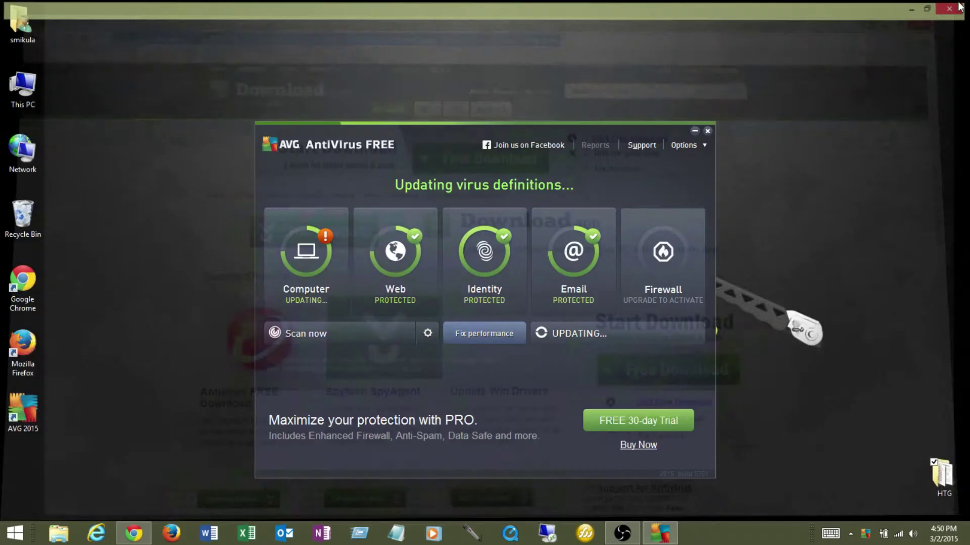
left_click_drag(449, 135, 421, 92)
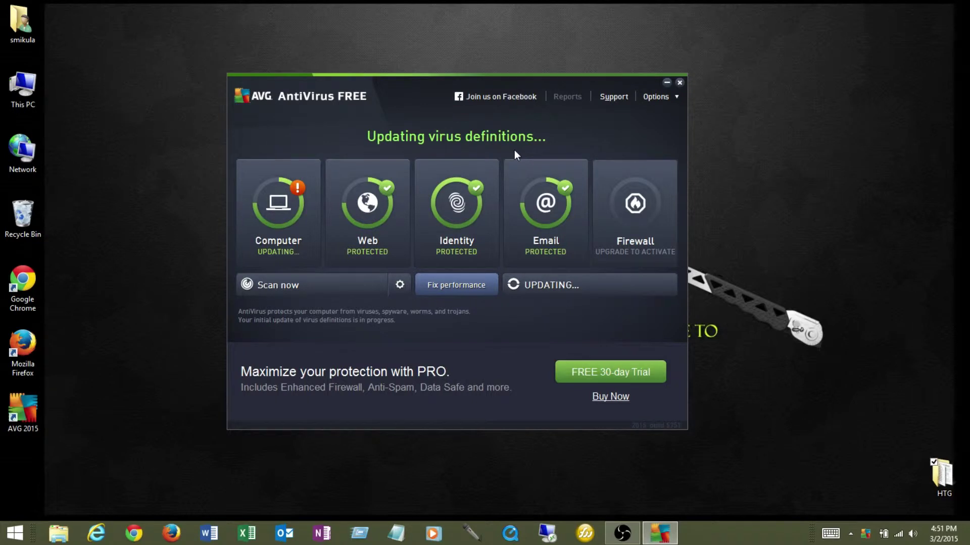
left_click(571, 283)
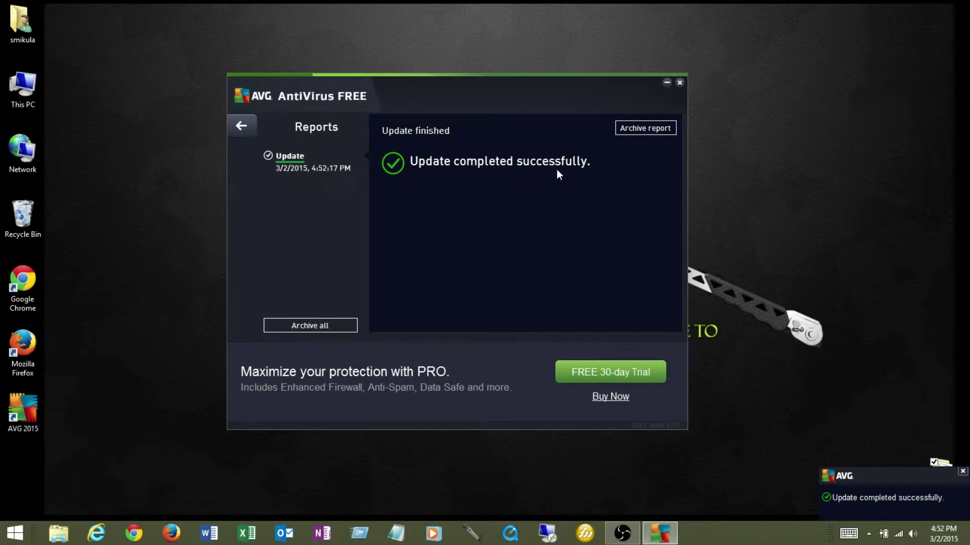
Revisit the update report and the options list, then open the Computer Protection settings.
left_click(249, 129)
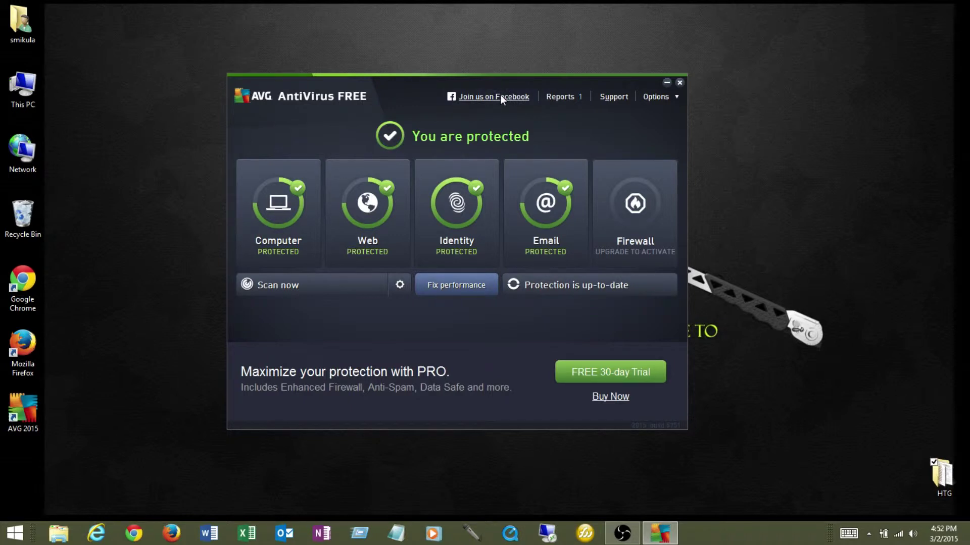
left_click(558, 96)
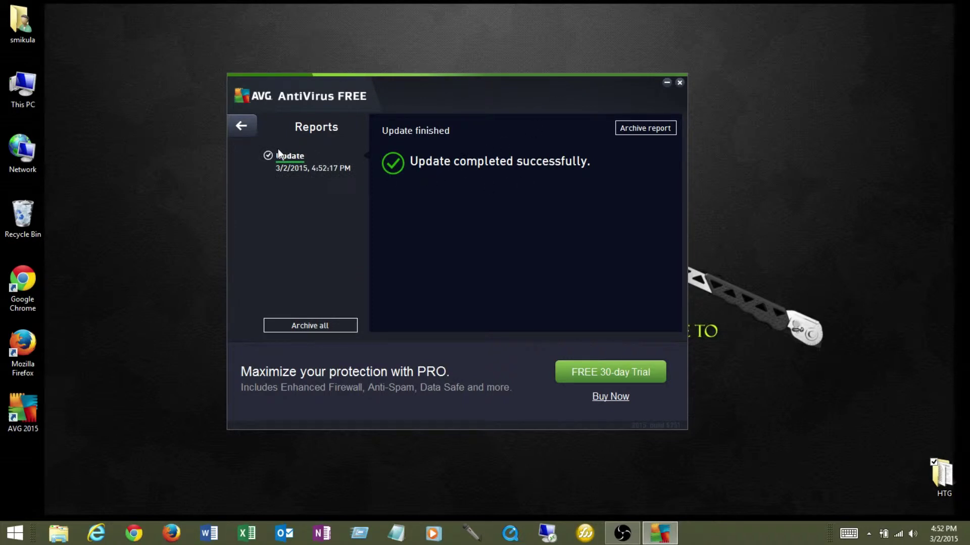
left_click(247, 131)
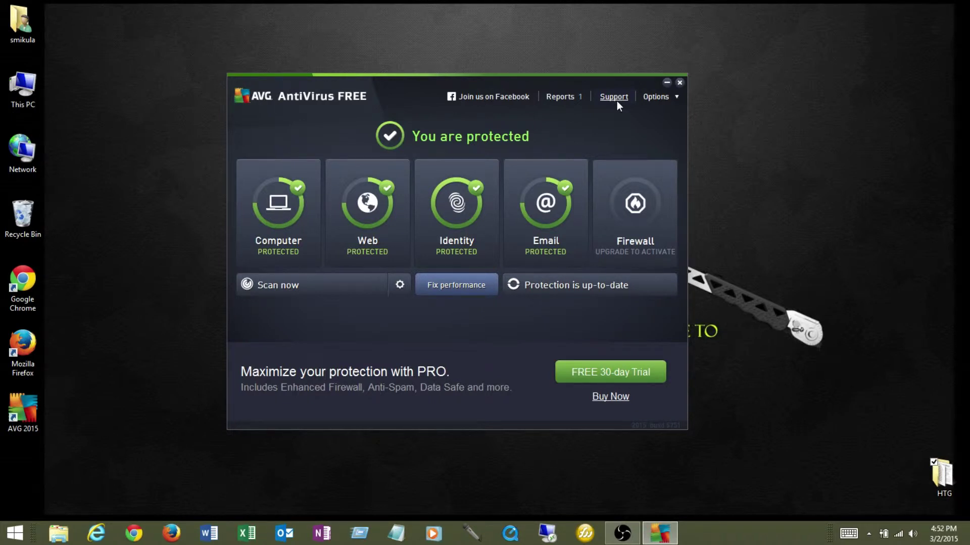
left_click(656, 100)
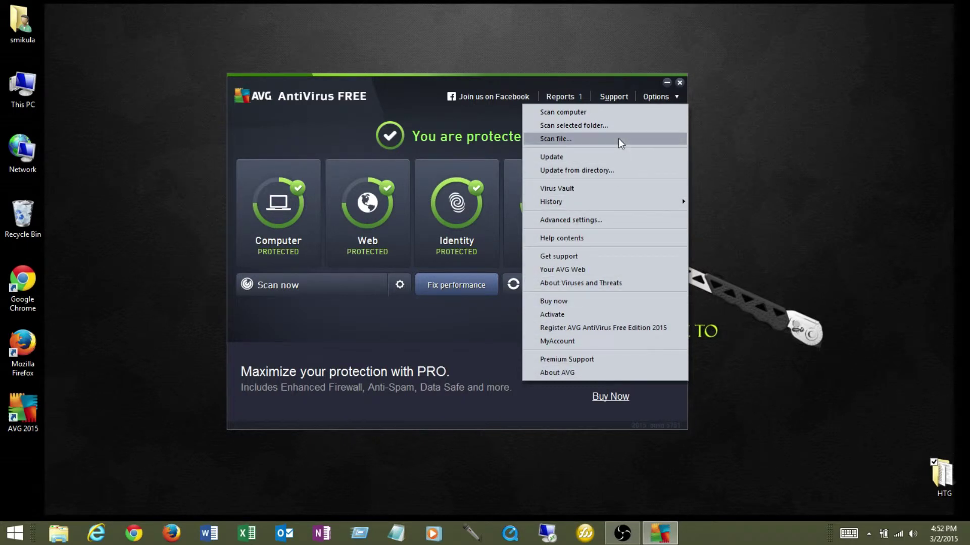
left_click(447, 132)
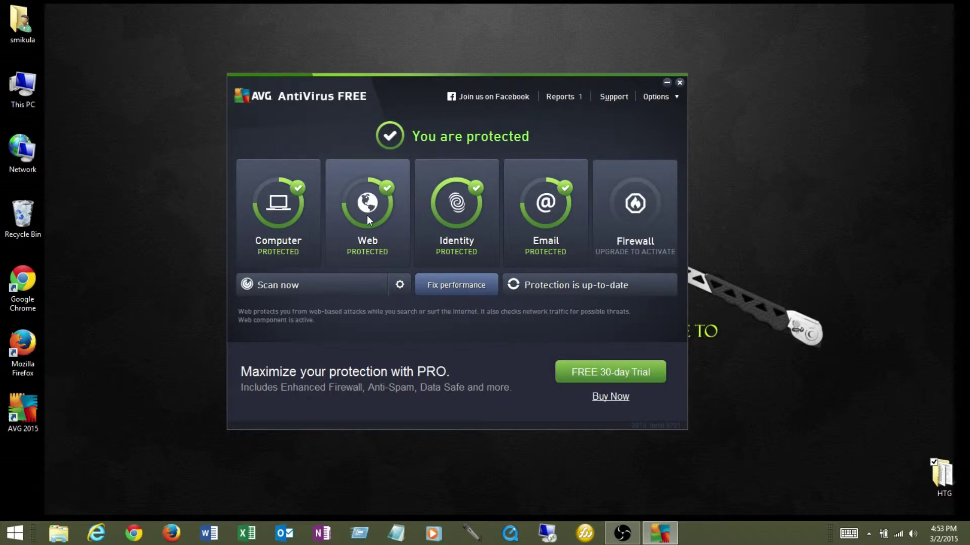
left_click(271, 205)
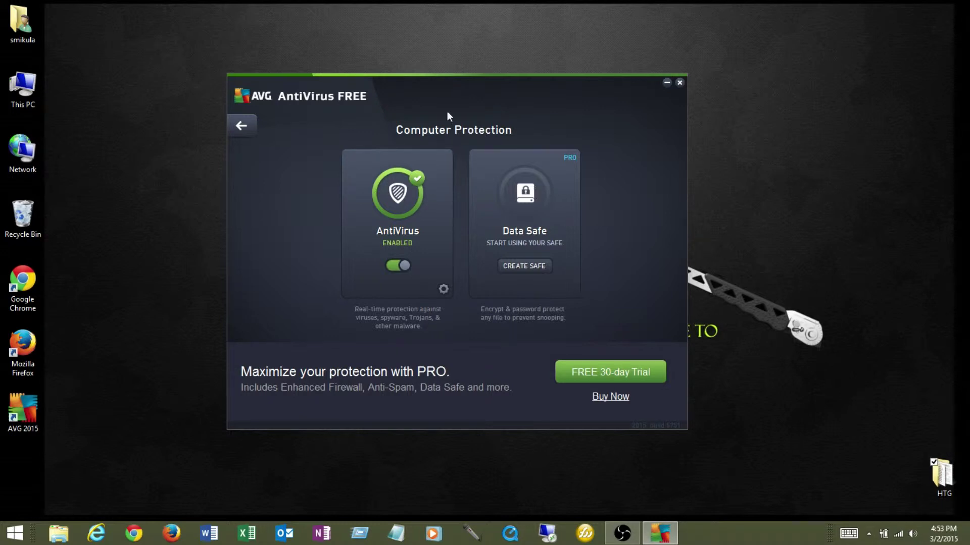
Check the Web, Identity and Email protection pages, then open Scan Options.
left_click(241, 125)
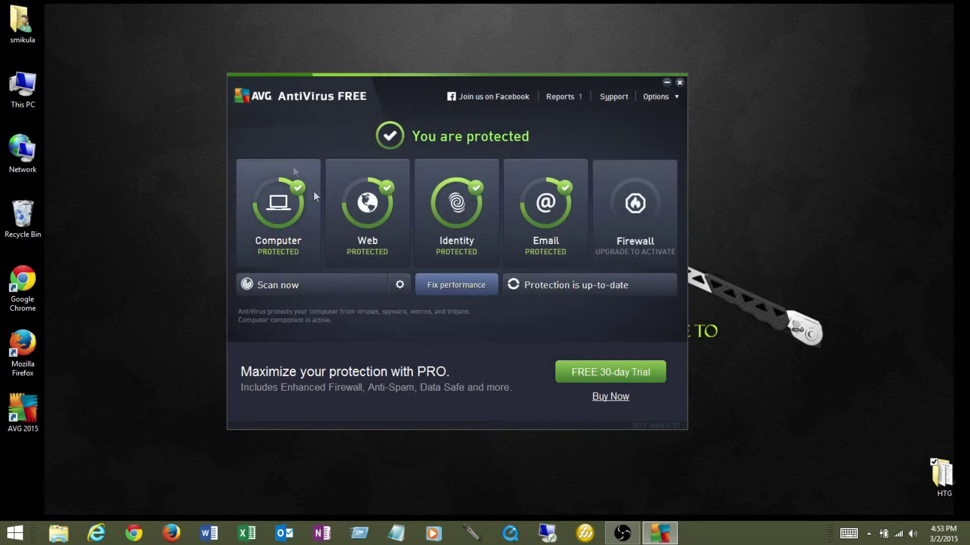
left_click(366, 190)
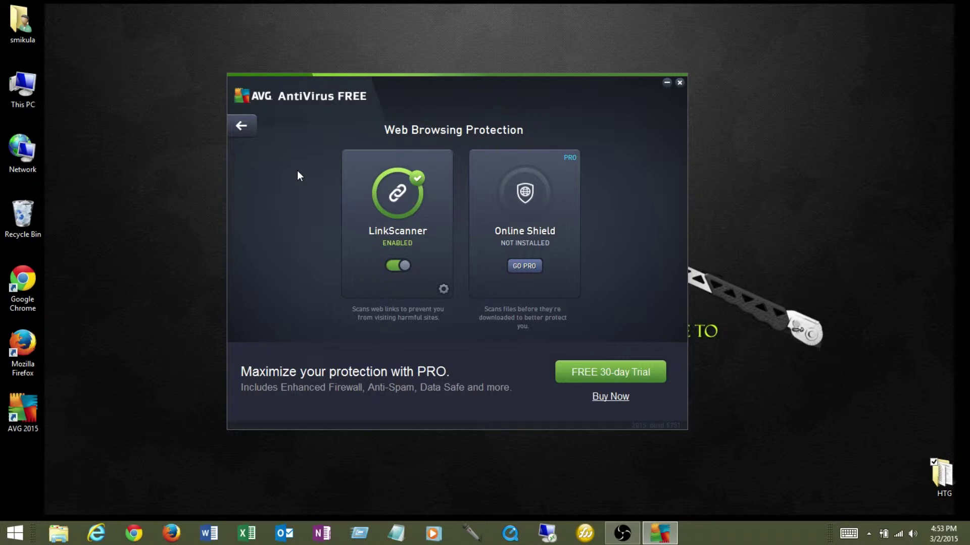
left_click(245, 129)
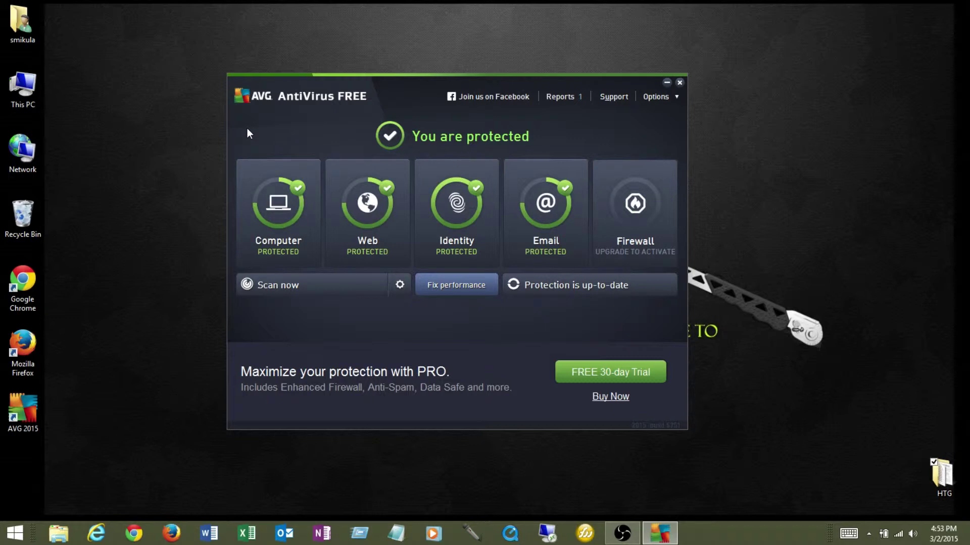
left_click(462, 205)
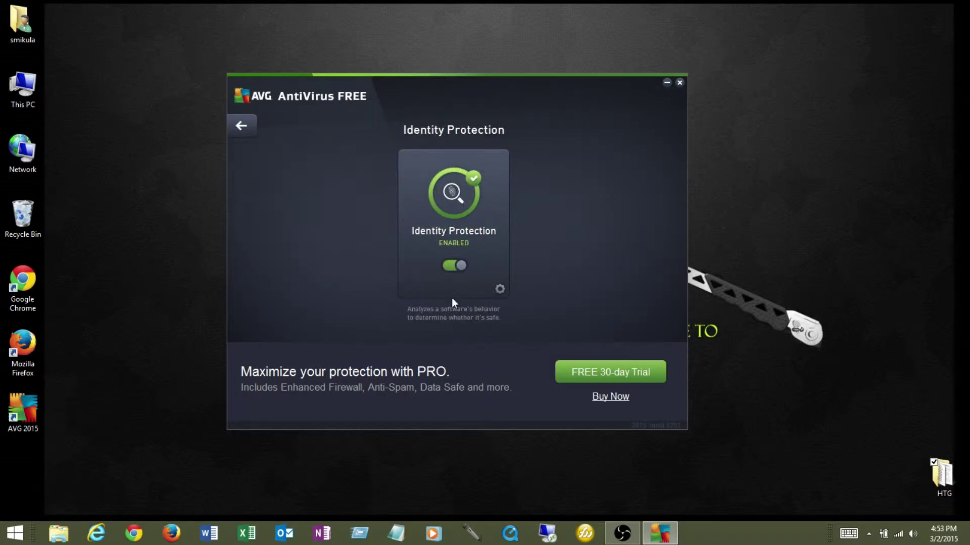
left_click(243, 125)
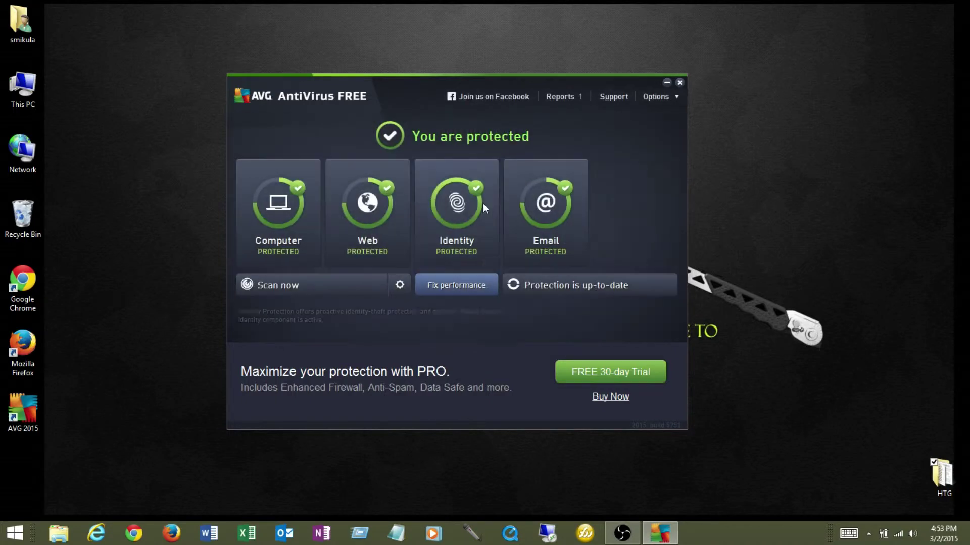
left_click(553, 226)
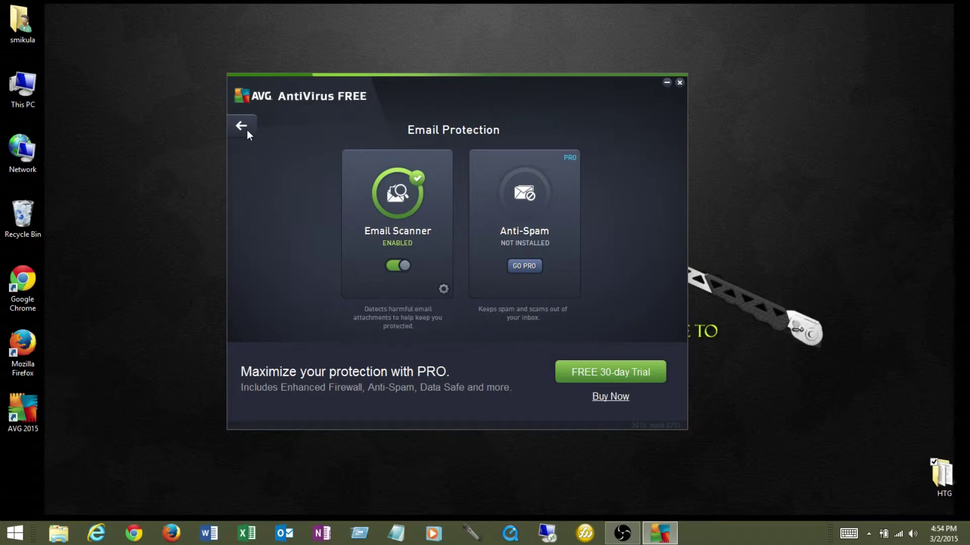
left_click(247, 130)
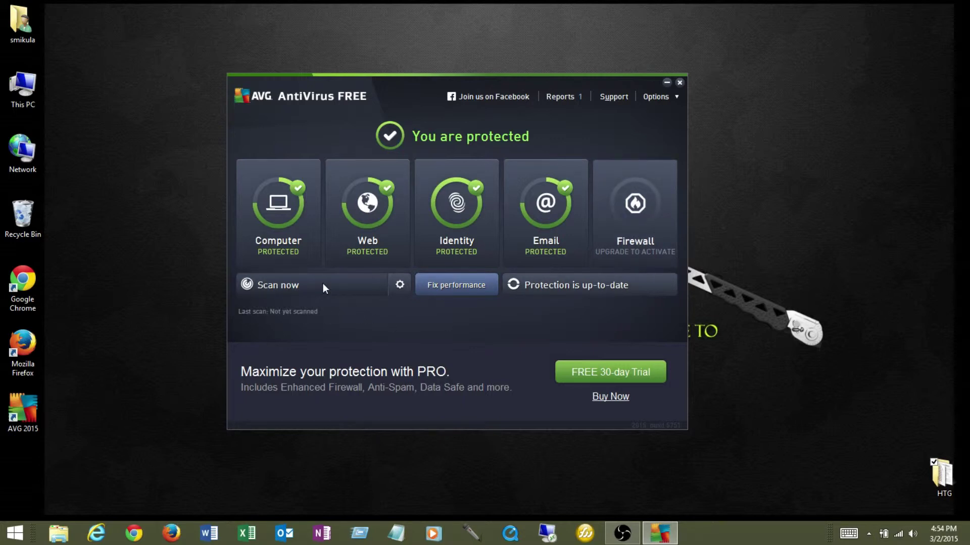
left_click(399, 286)
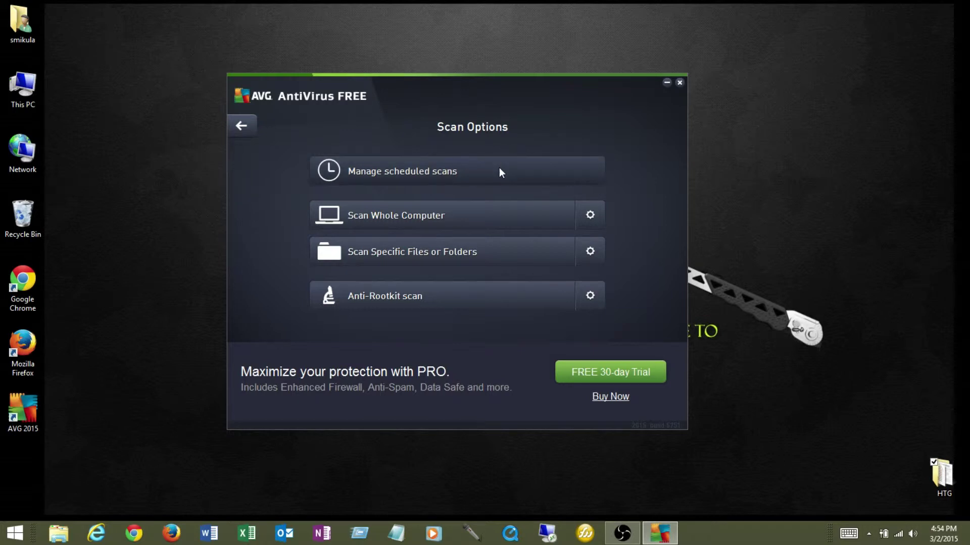
Select the existing Scheduled Scan from the scheduled scans list and open its schedule for editing.
left_click(499, 169)
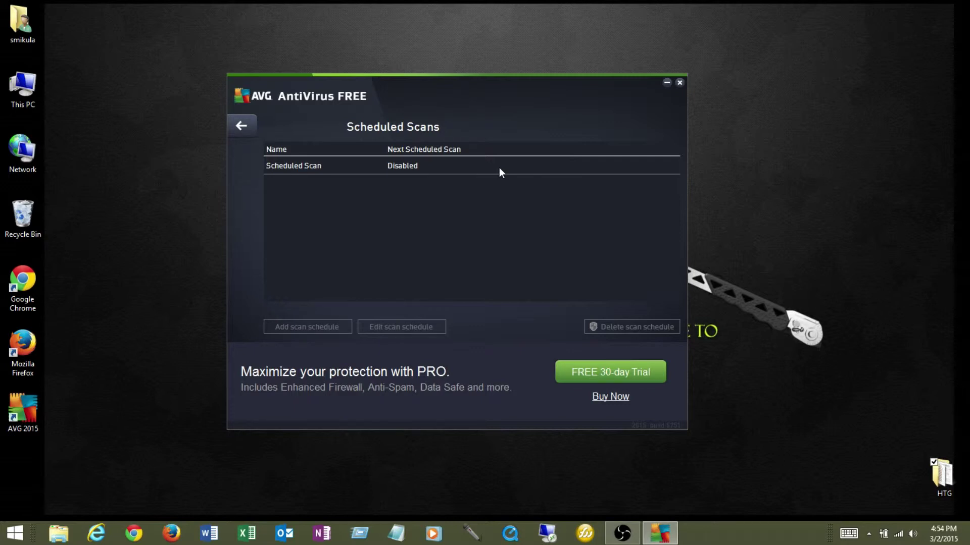
left_click(411, 165)
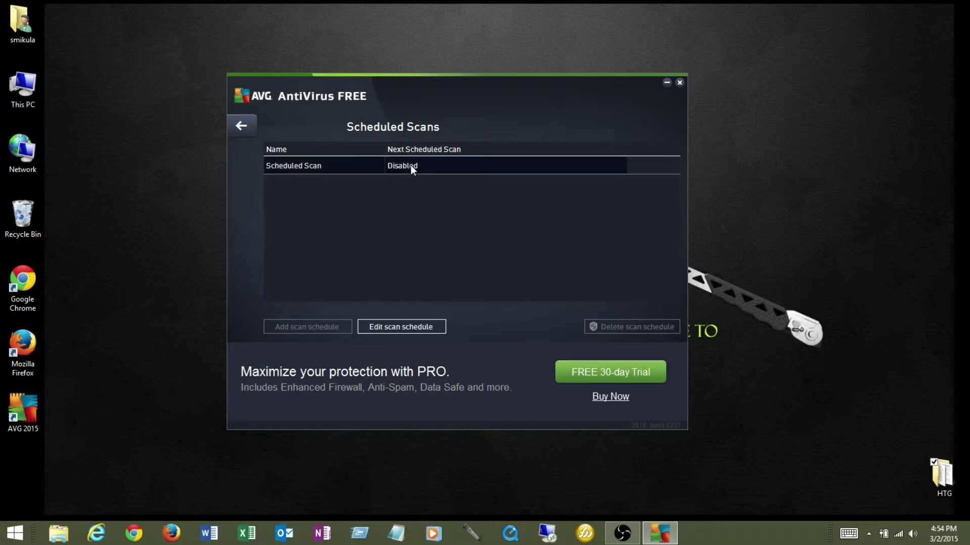
left_click(425, 327)
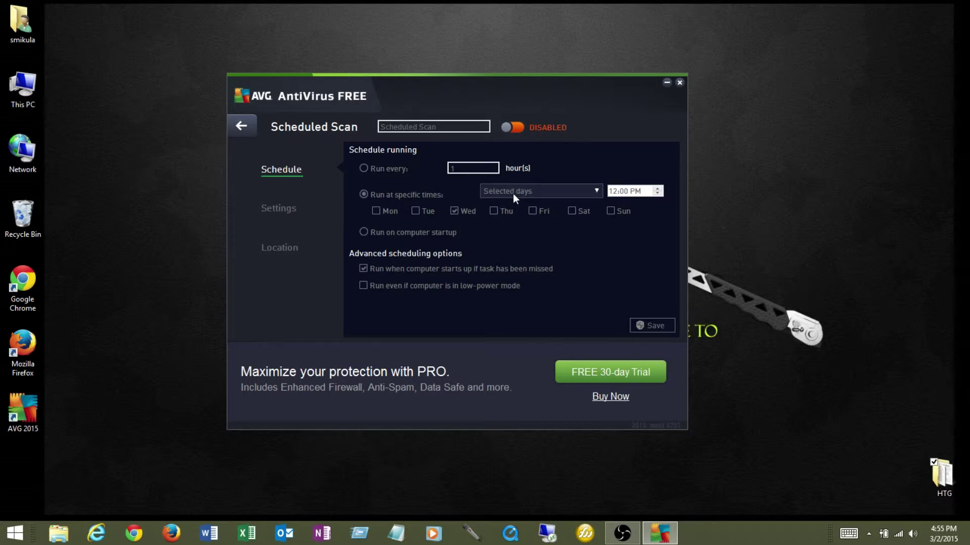
Enable the Scheduled Scan task and set it to run every day at 12:00 PM.
left_click(594, 191)
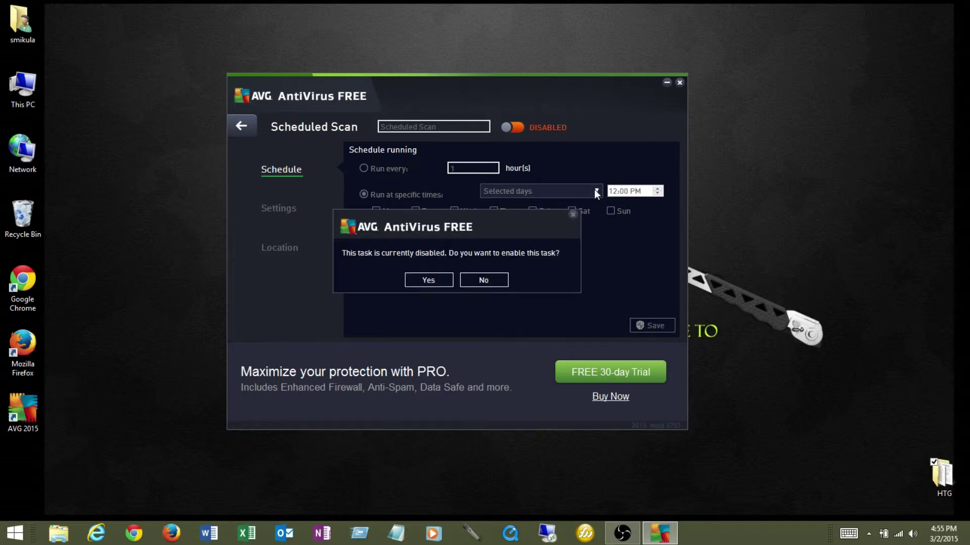
left_click(447, 281)
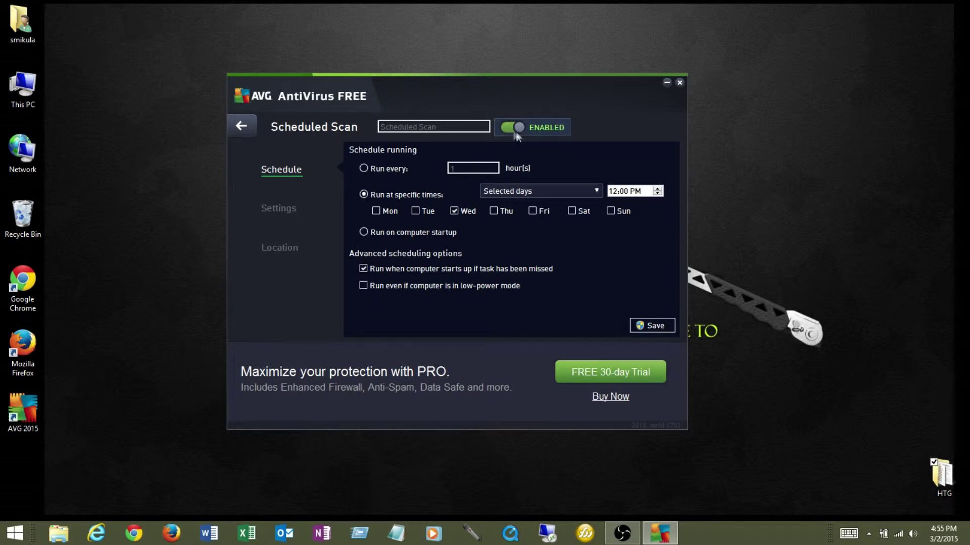
left_click(597, 192)
Schedule the scan to run daily at 12:00 AM, without running missed scans at startup.
left_click(563, 206)
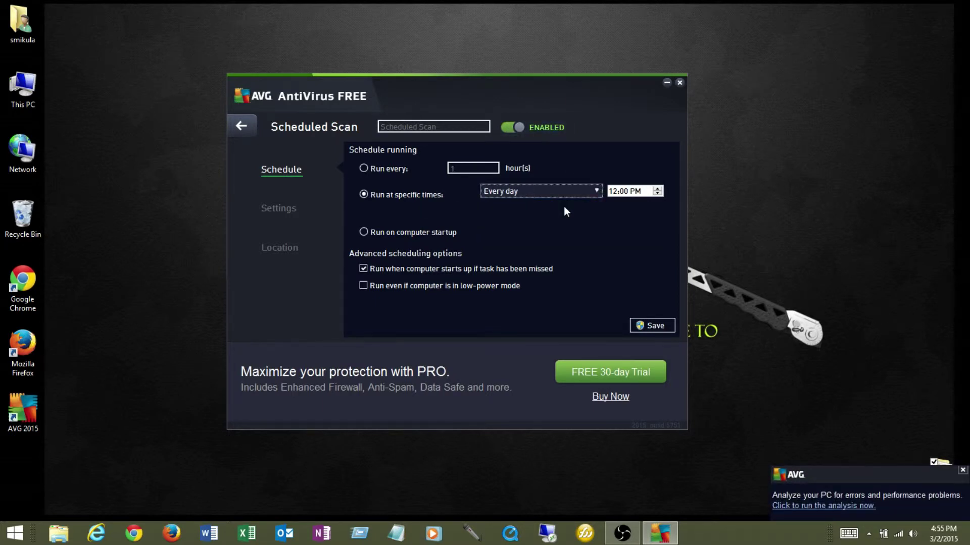
left_click(657, 194)
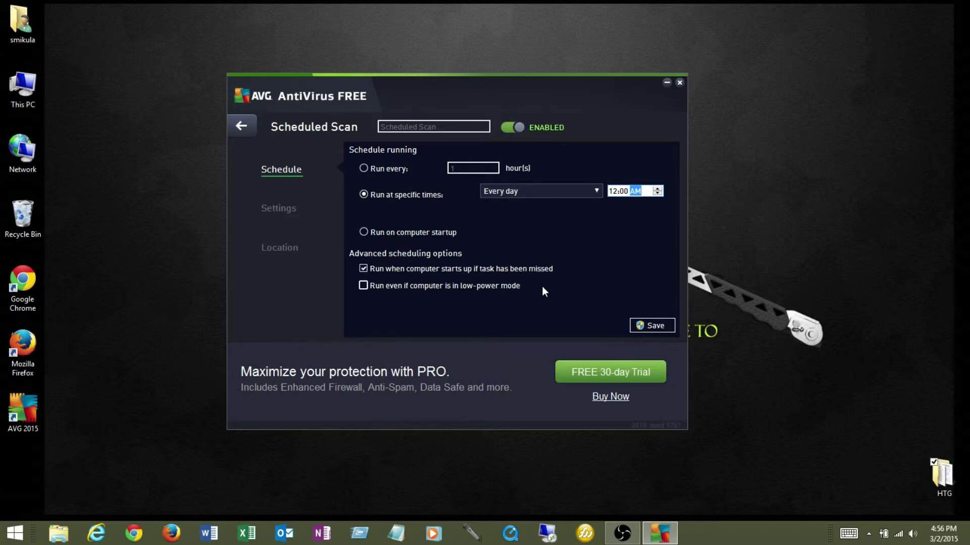
left_click(365, 269)
left_click(283, 208)
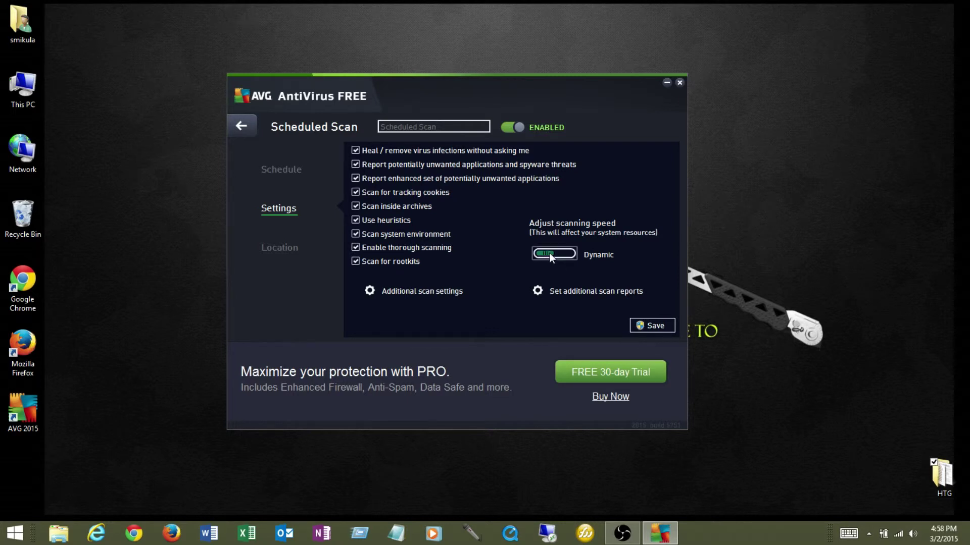
Raise the scheduled scan's speed from Dynamic to Fast and review the locations it covers.
left_click_drag(549, 253, 569, 253)
left_click(276, 252)
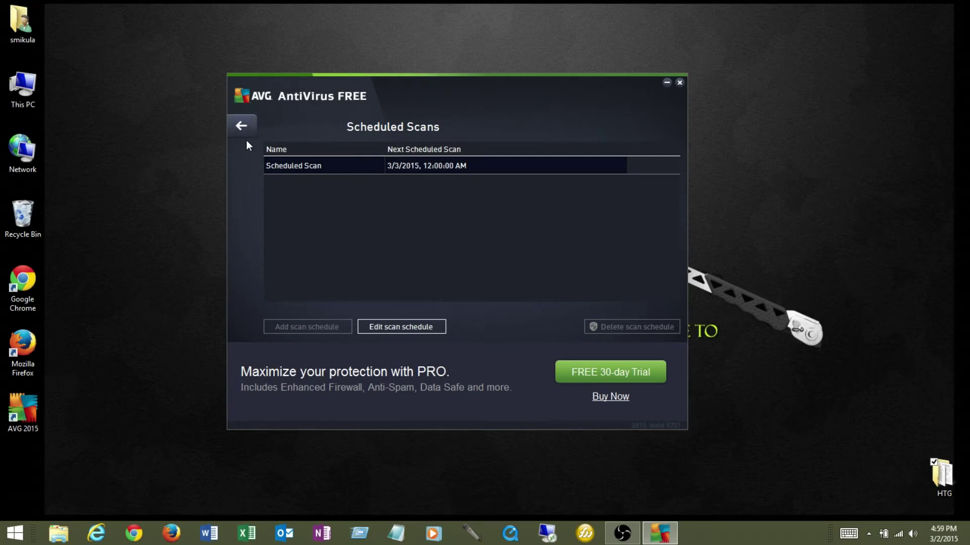
Go back from Scheduled Scans to the Scan Options page.
left_click(242, 127)
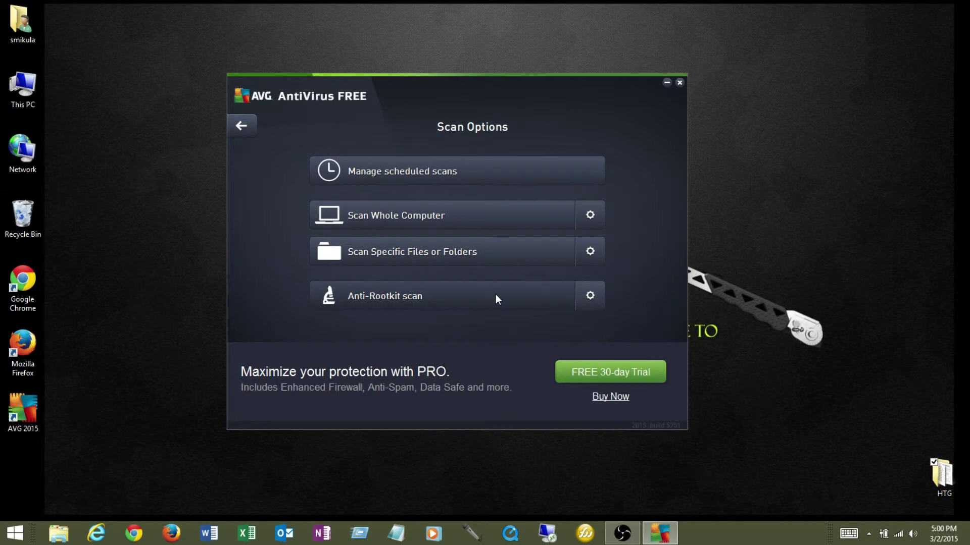
Bring up the Anti-Rootkit scan's settings from the Scan Options list.
left_click(599, 307)
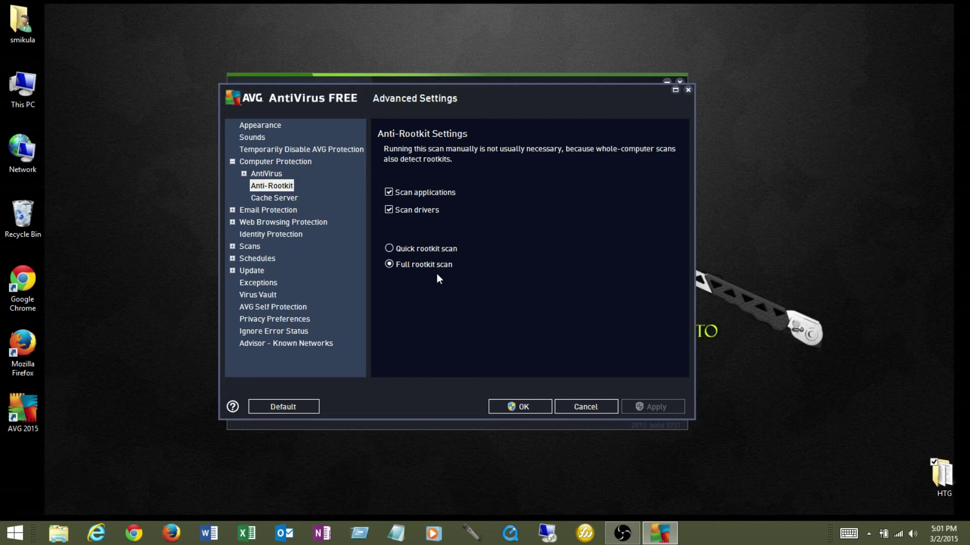
Confirm the Full rootkit scan setting covering applications and drivers.
left_click(518, 408)
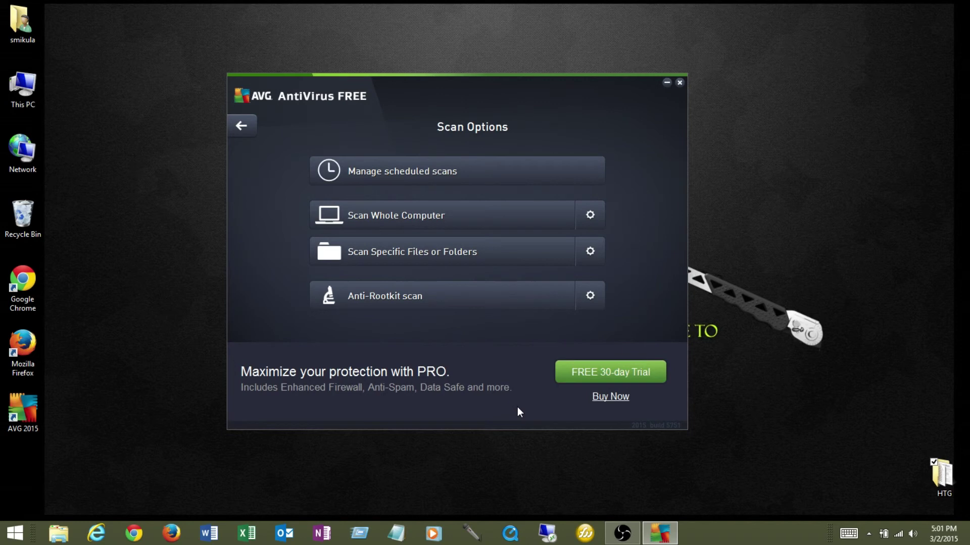
Return to the main dashboard showing You are protected.
left_click(242, 126)
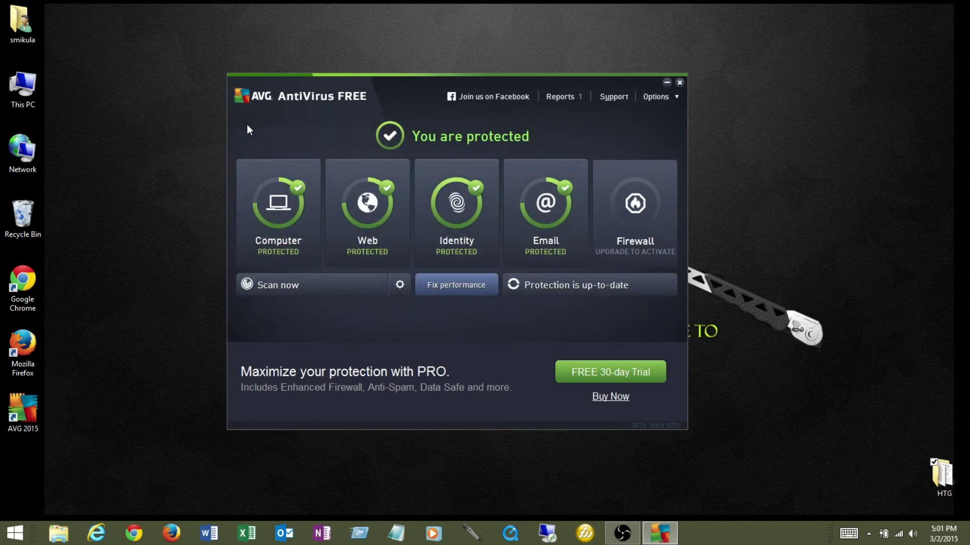